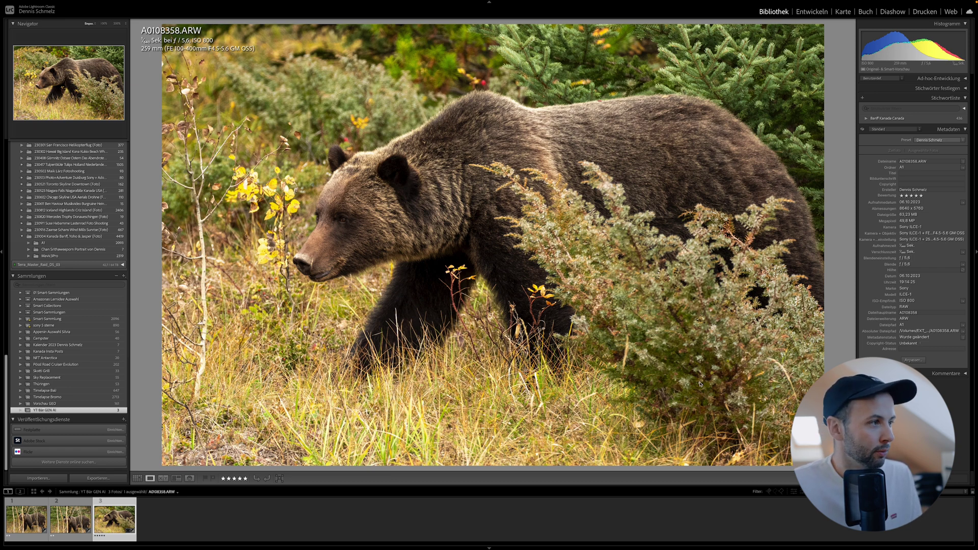
# Browse the neighbouring filmstrip photos to locate the bear photo A0108326.
pyautogui.press('Left')
pyautogui.press('Left')
pyautogui.press('Right')
pyautogui.press('Right')
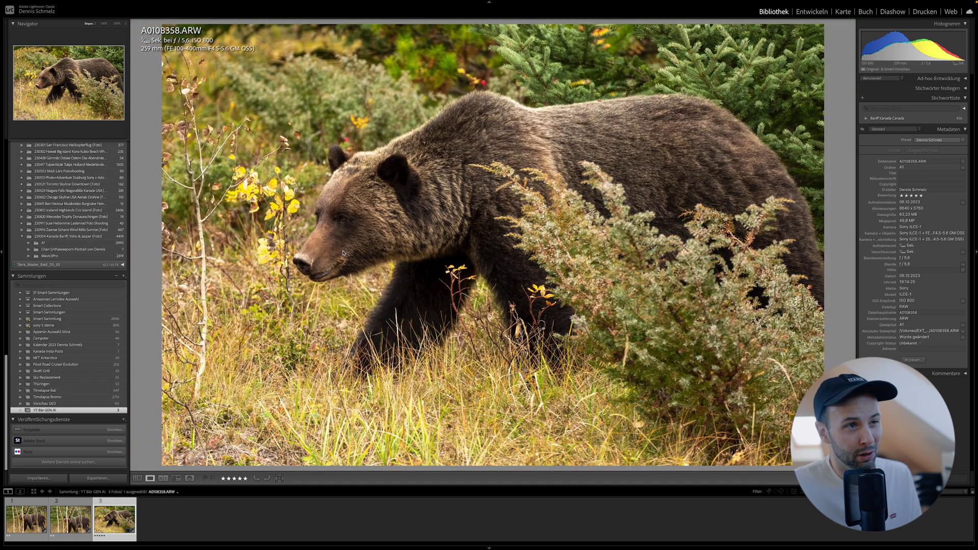
pyautogui.press('Left')
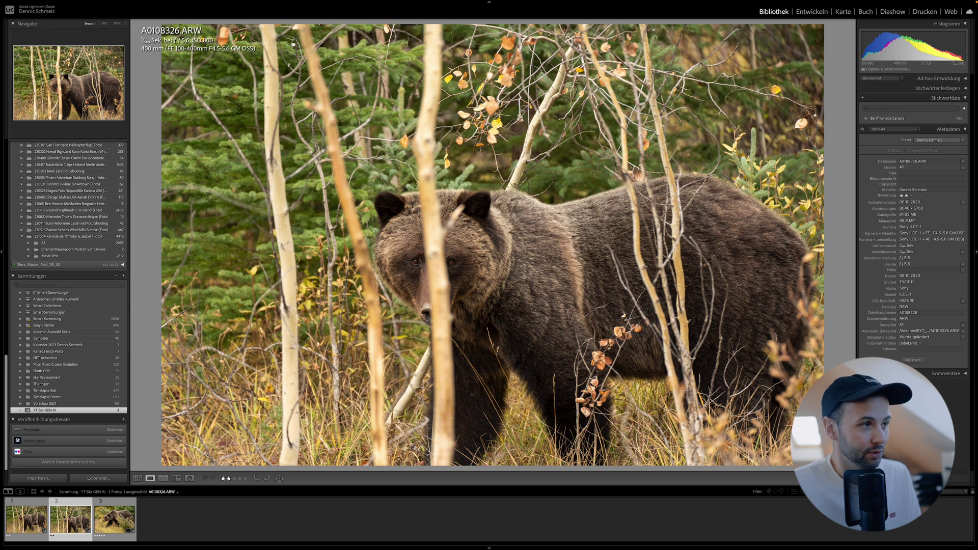
pyautogui.press('Left')
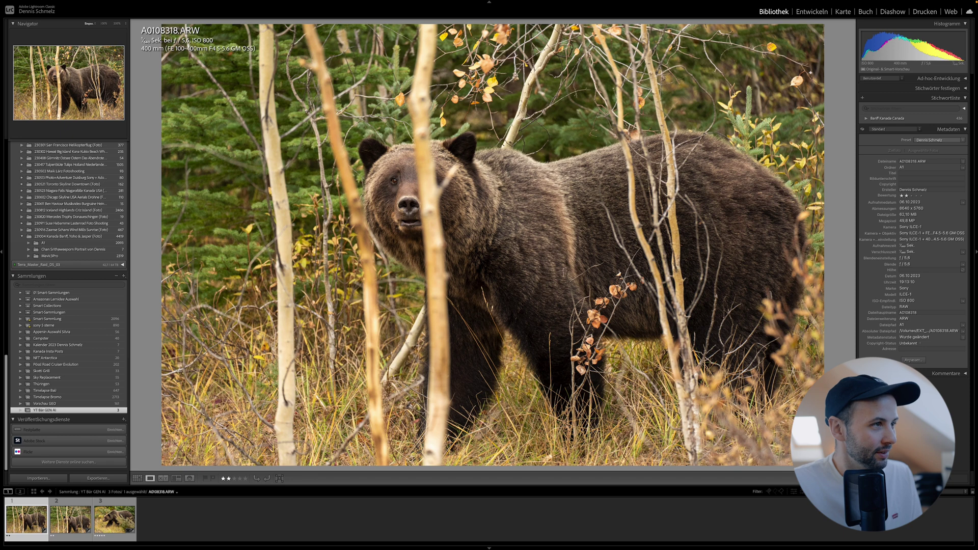
# Send A0108326.ARW to Photoshop (Beta) for editing.
pyautogui.click(72, 528)
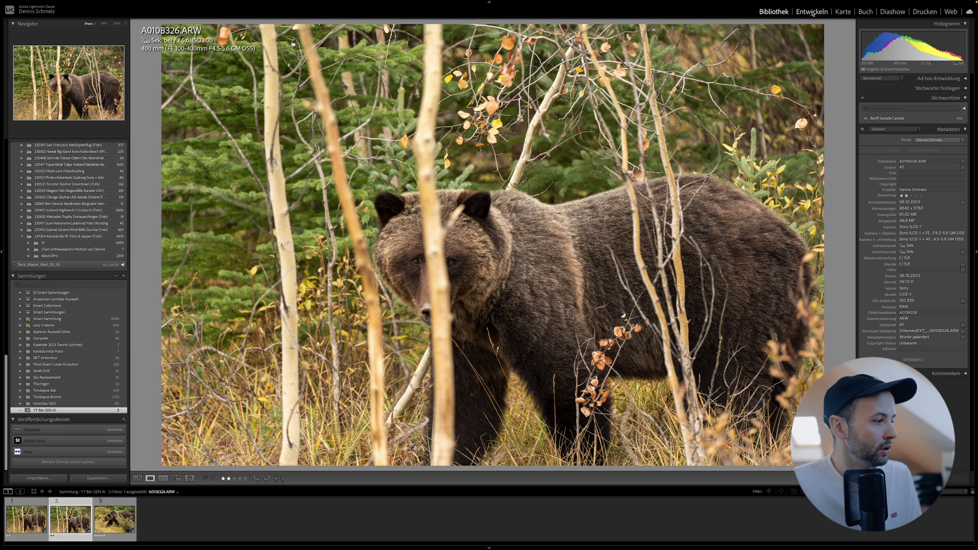
pyautogui.rightClick(66, 520)
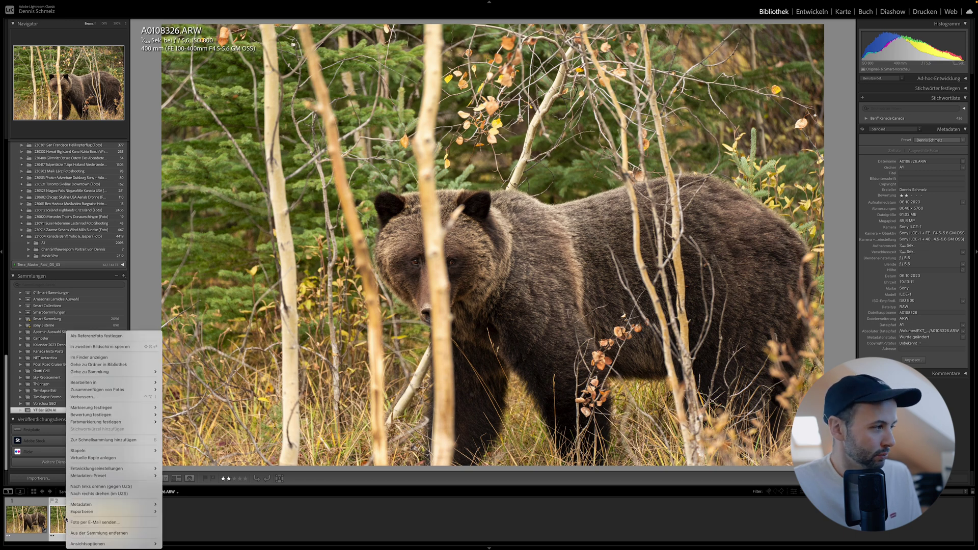
pyautogui.moveTo(84, 383)
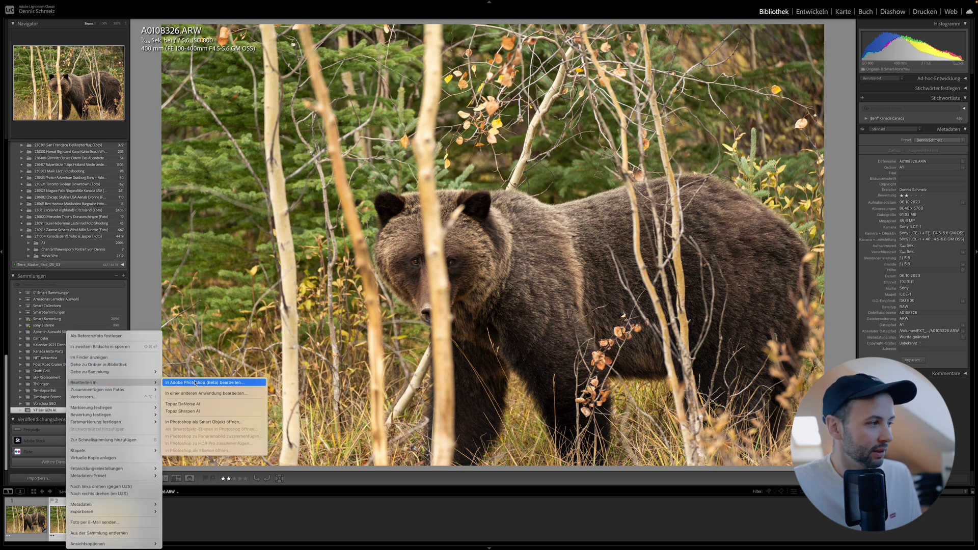
pyautogui.click(202, 383)
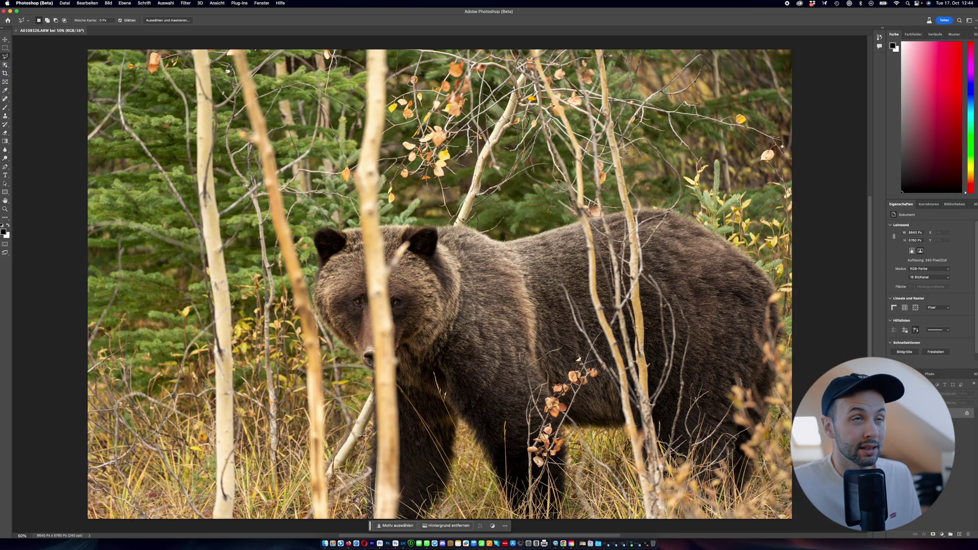
pyautogui.click(800, 4)
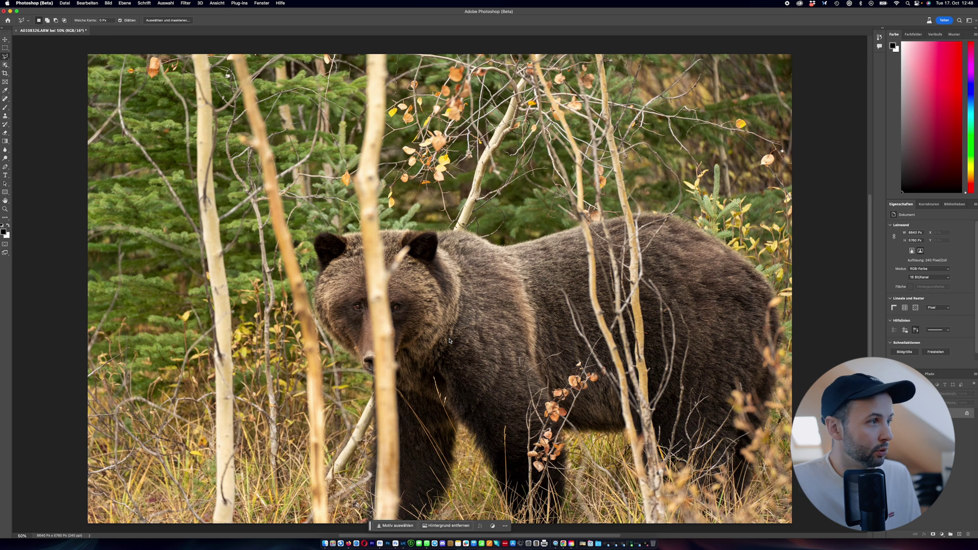
pyautogui.moveTo(361, 49); pyautogui.dragTo(364, 65)
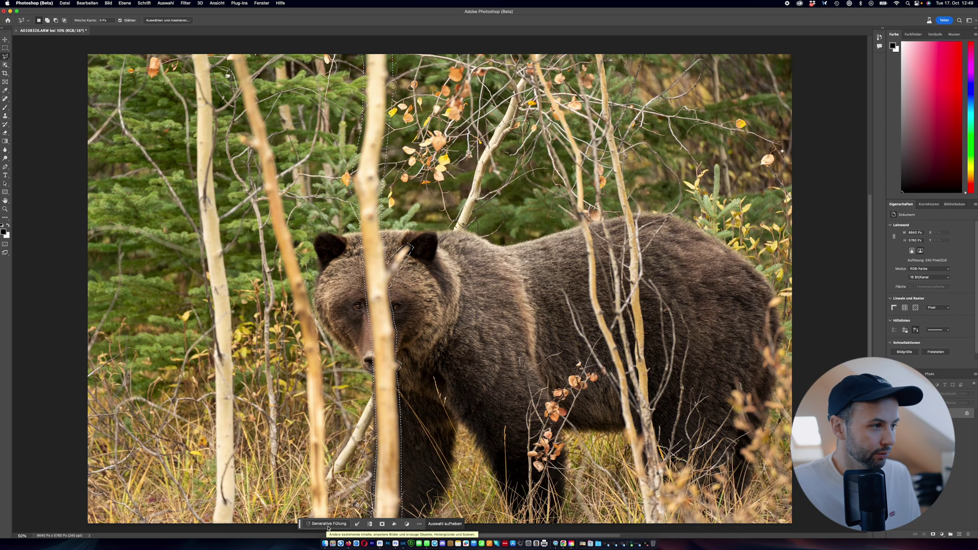
# Generative Fill the trunk selection with the prompt 'remove tree', then preview the second variation.
pyautogui.click(329, 525)
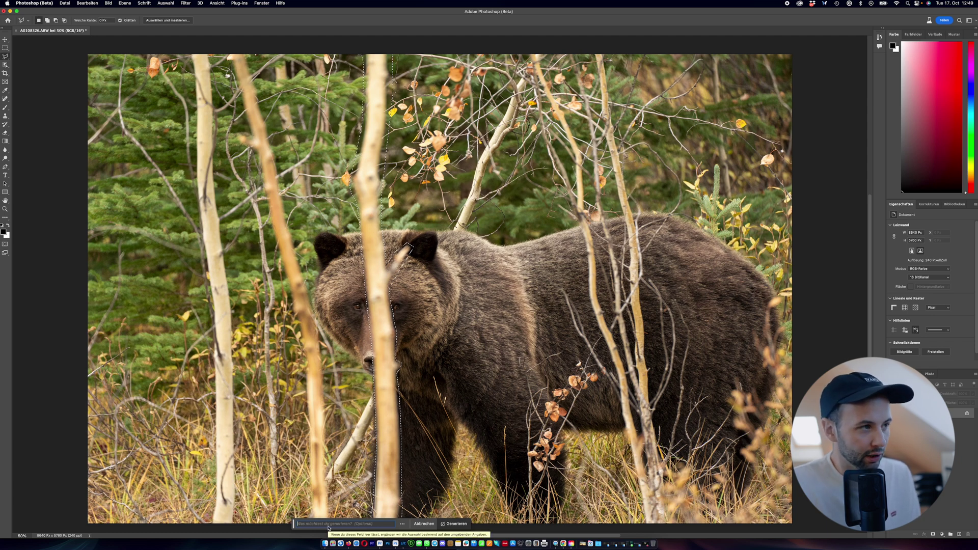
pyautogui.write('f')
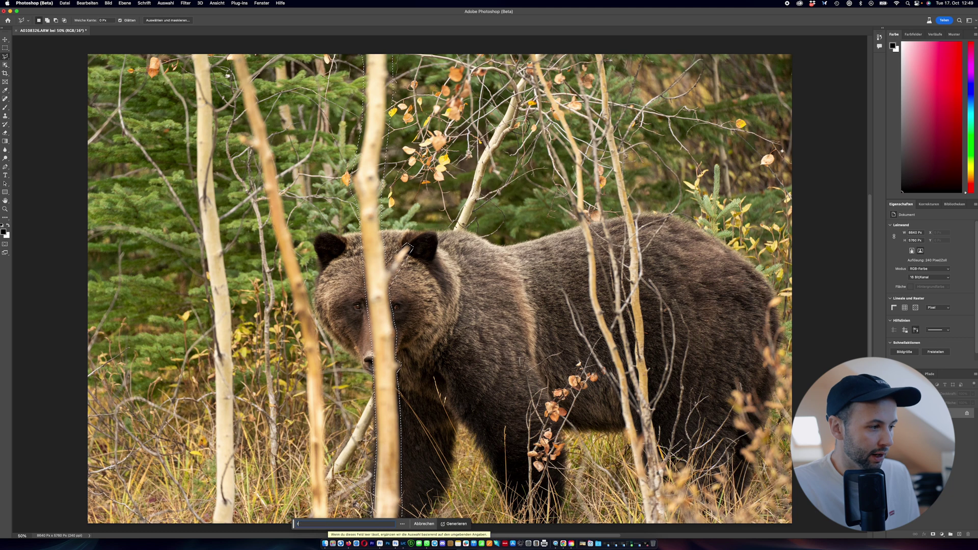
pyautogui.write('ve tr')
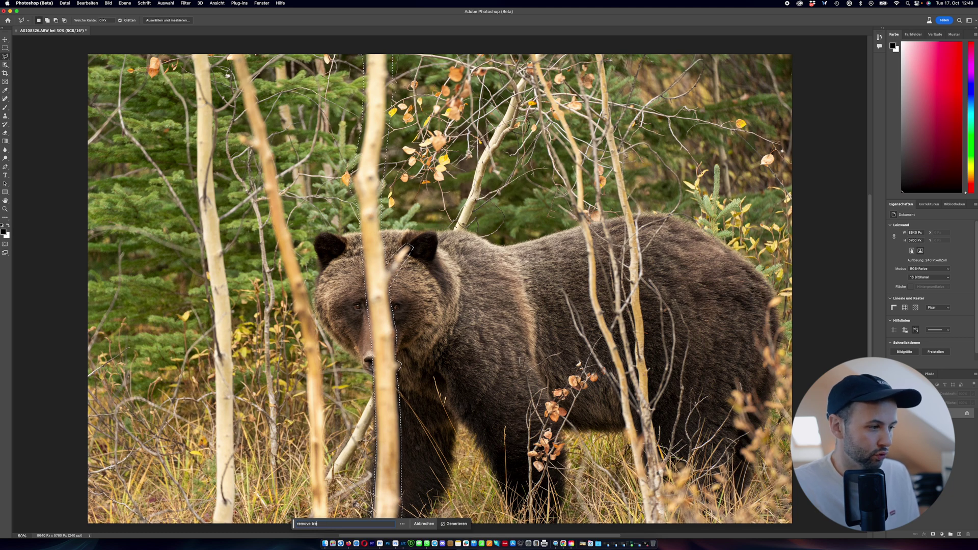
pyautogui.write('e')
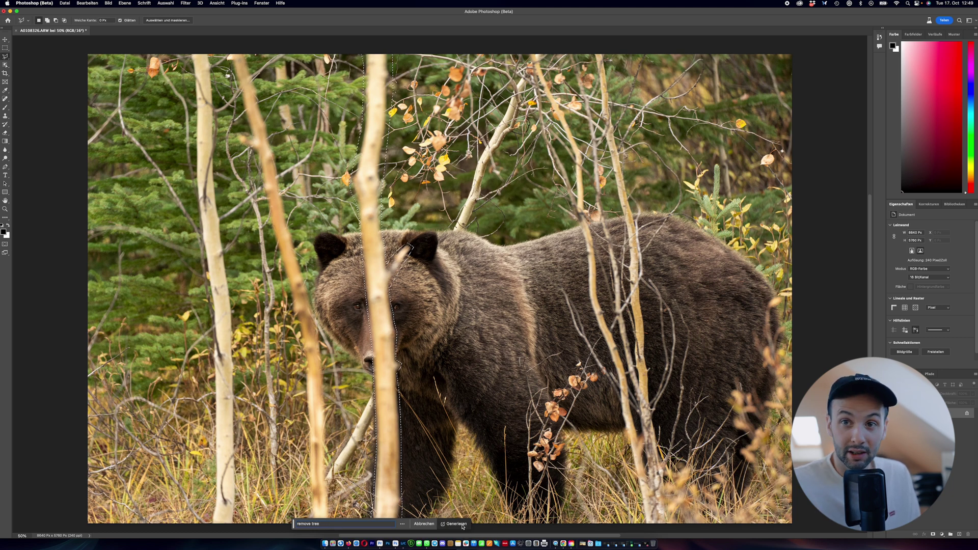
pyautogui.click(461, 525)
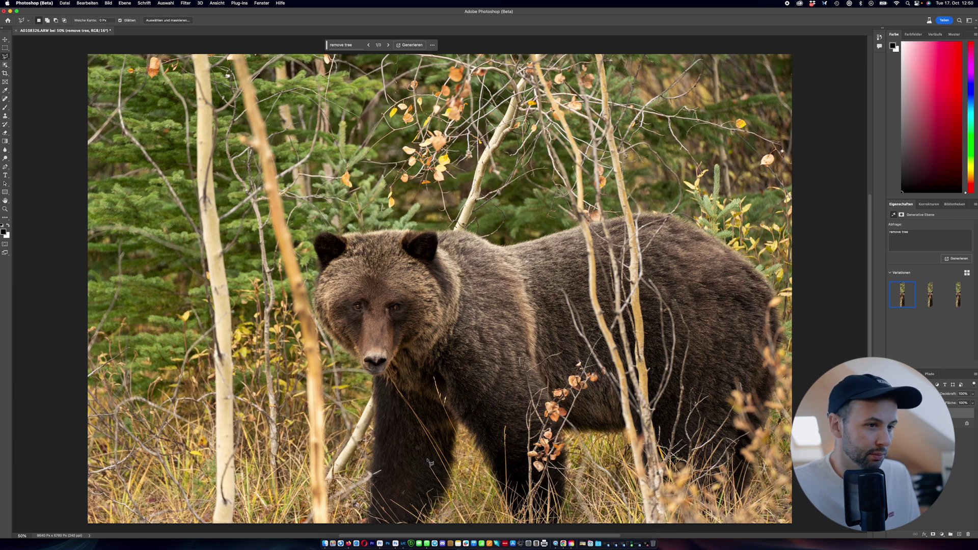
pyautogui.click(933, 295)
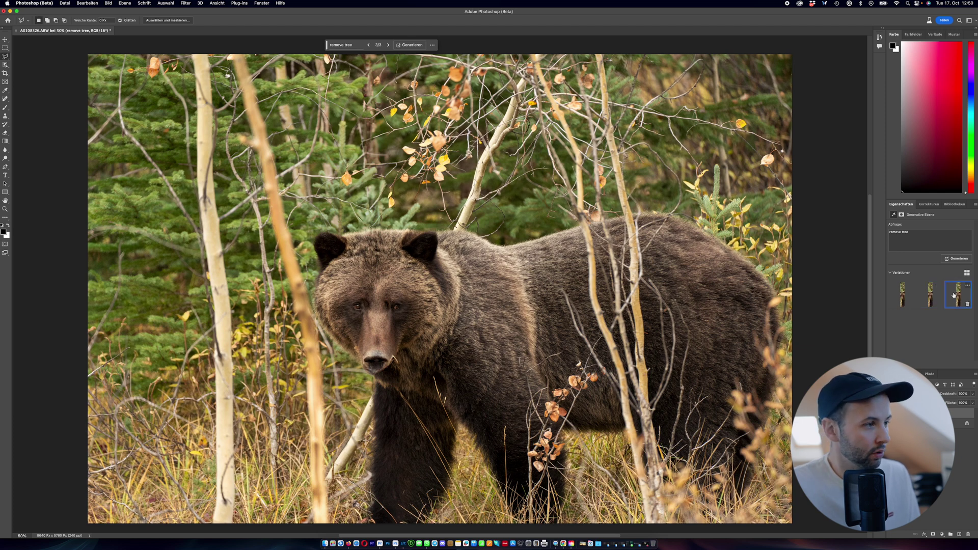
pyautogui.moveTo(902, 295)
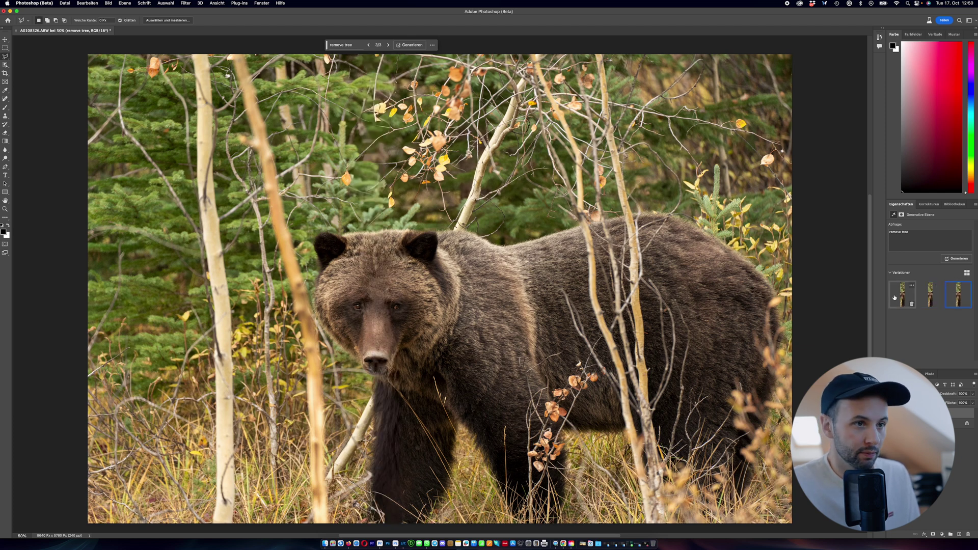
# Go back to the first generated trunk-free variation.
pyautogui.click(901, 297)
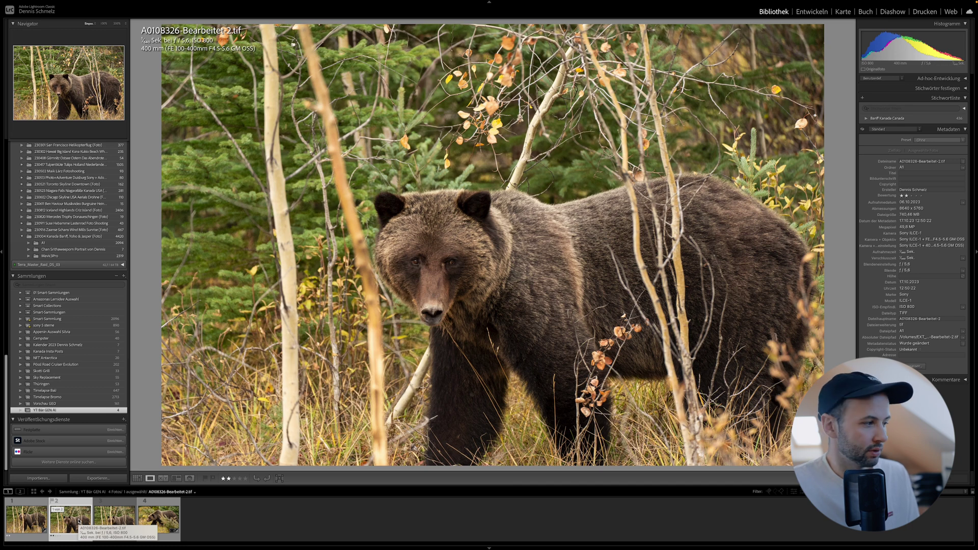
# Reopen A0108326-Bearbeitet-2.tif as the original file in Photoshop (Beta).
pyautogui.rightClick(79, 522)
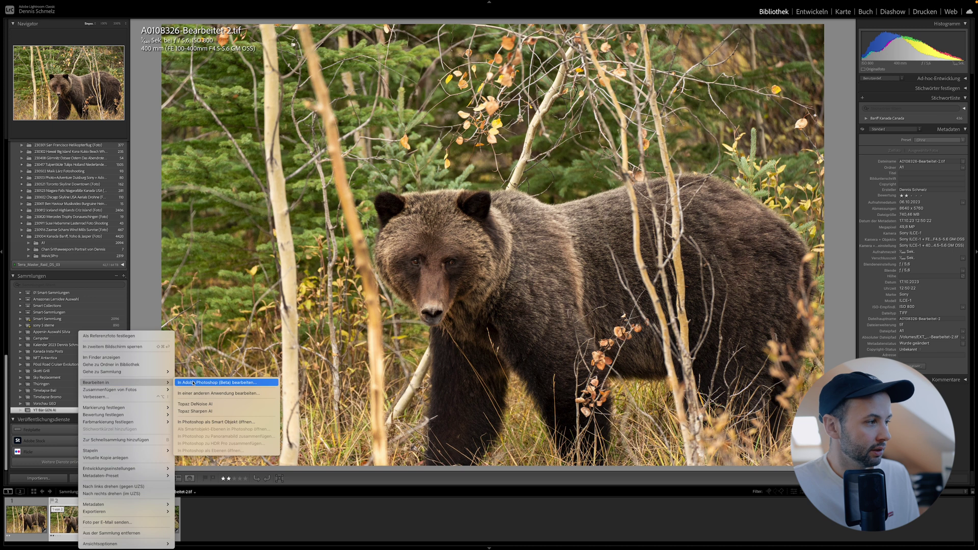
pyautogui.click(193, 383)
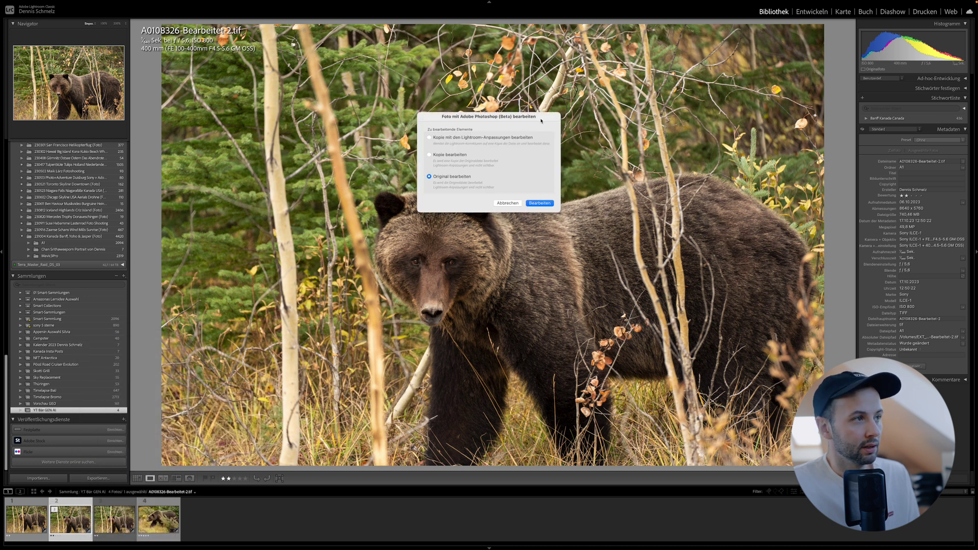
pyautogui.click(540, 203)
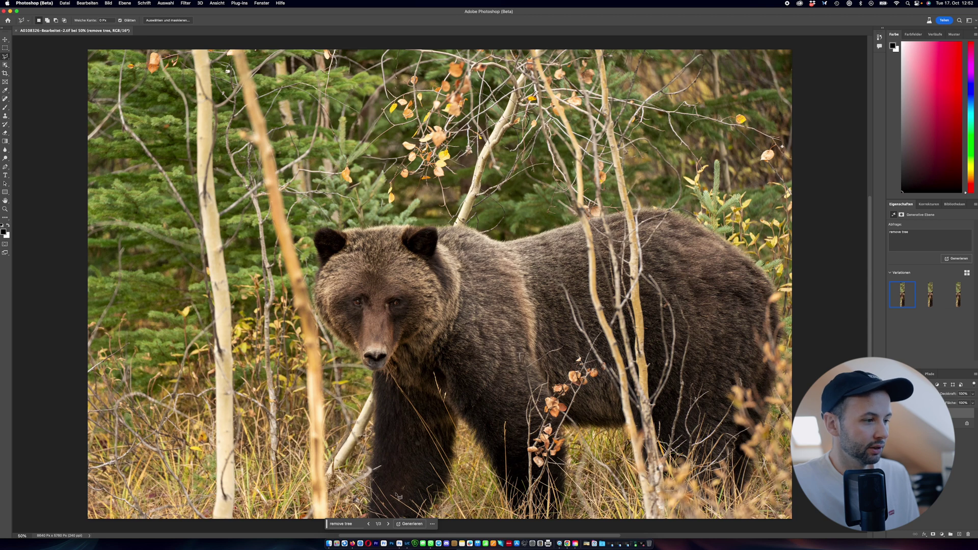
# Pick the third 'remove tree' variation, compare it with the original, and return to Lightroom.
pyautogui.click(388, 524)
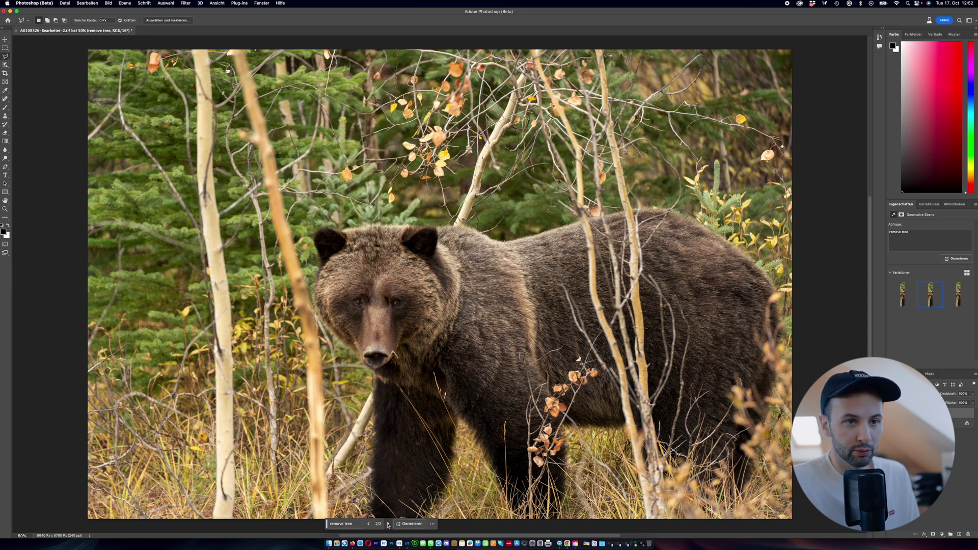
pyautogui.click(389, 524)
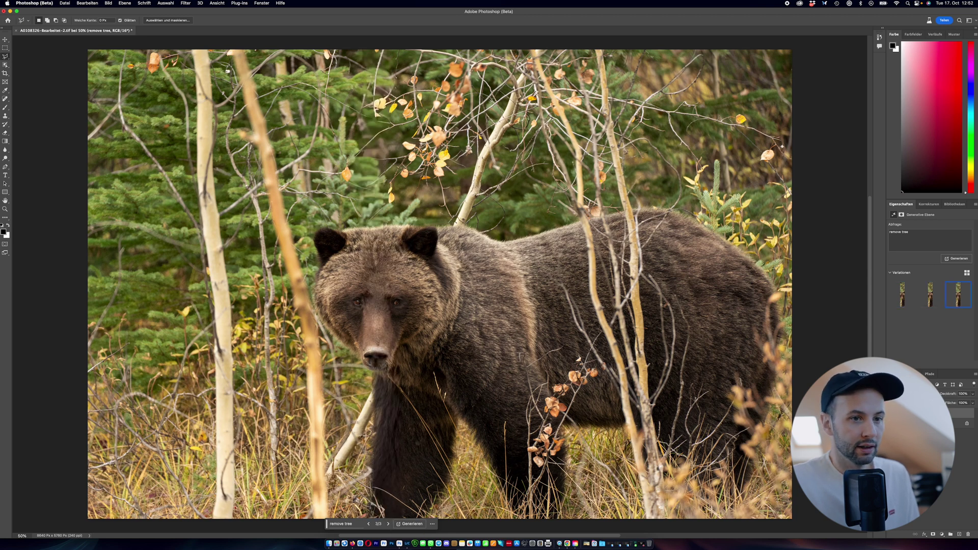
pyautogui.press('super+comma')
pyautogui.press('super+comma')
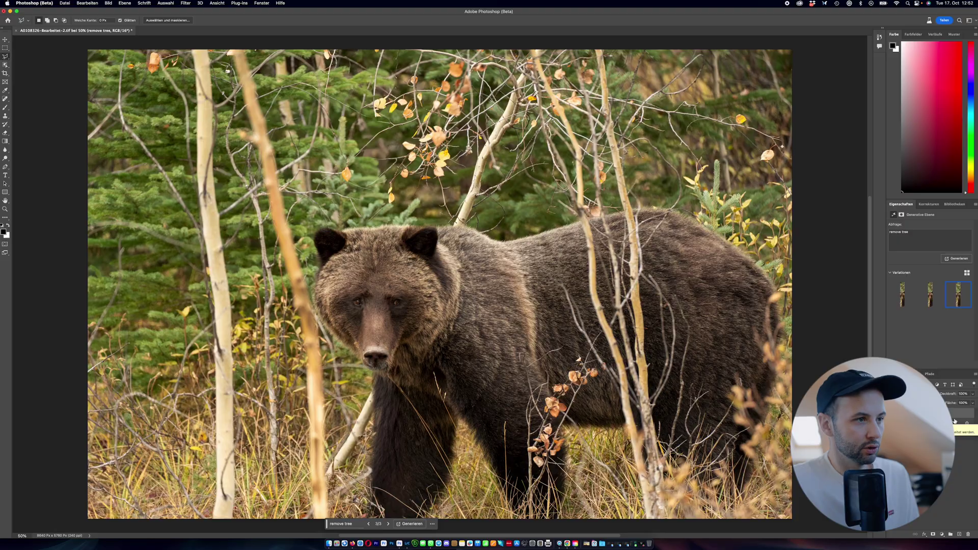
pyautogui.press('super+Tab')
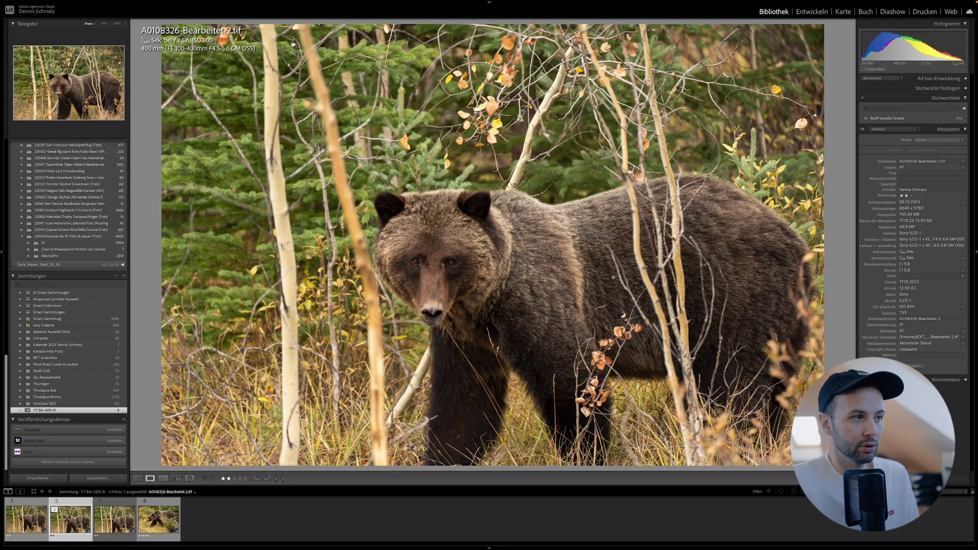
# Switch to the Develop module for the trunk-free bear TIFF.
pyautogui.click(814, 15)
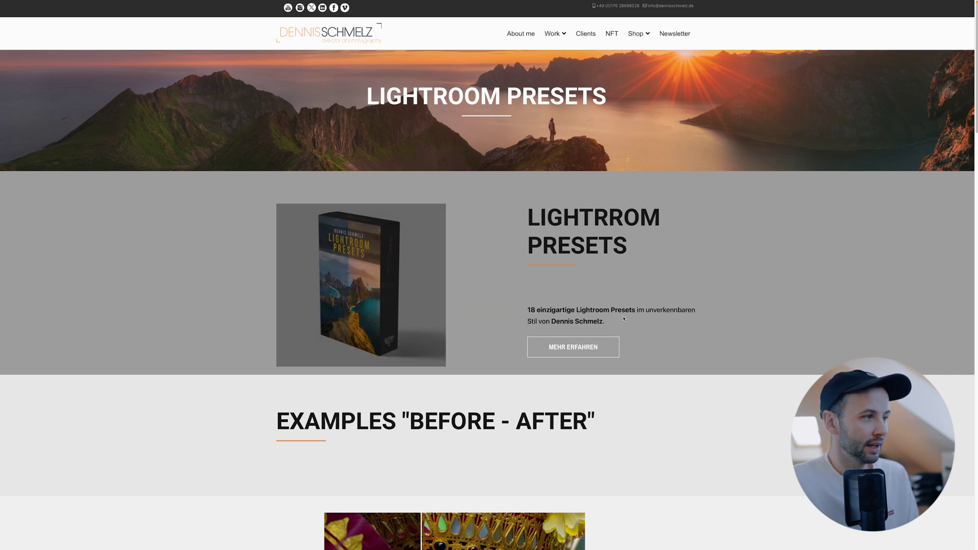
pyautogui.scroll(-6, 625, 318)
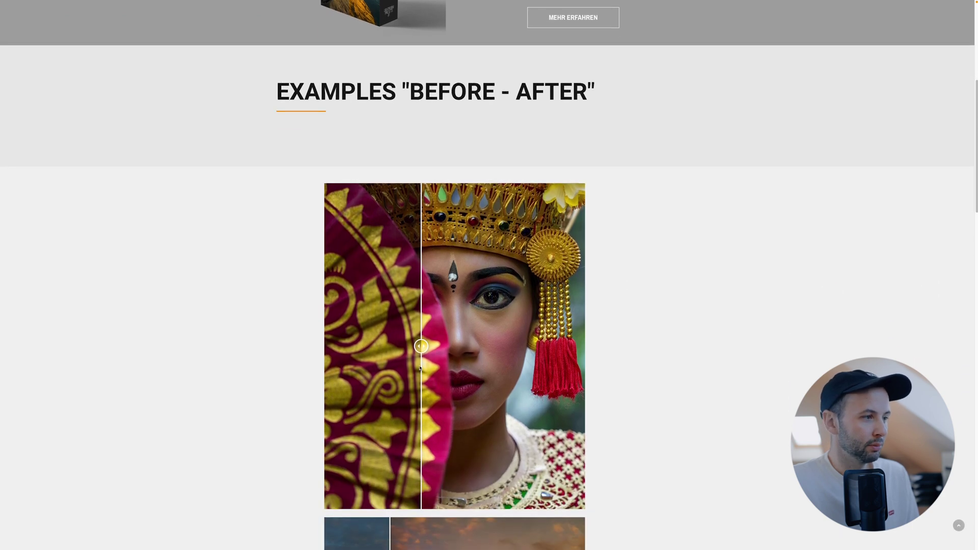
pyautogui.moveTo(424, 346); pyautogui.dragTo(326, 344)
pyautogui.scroll(-5, 357, 357)
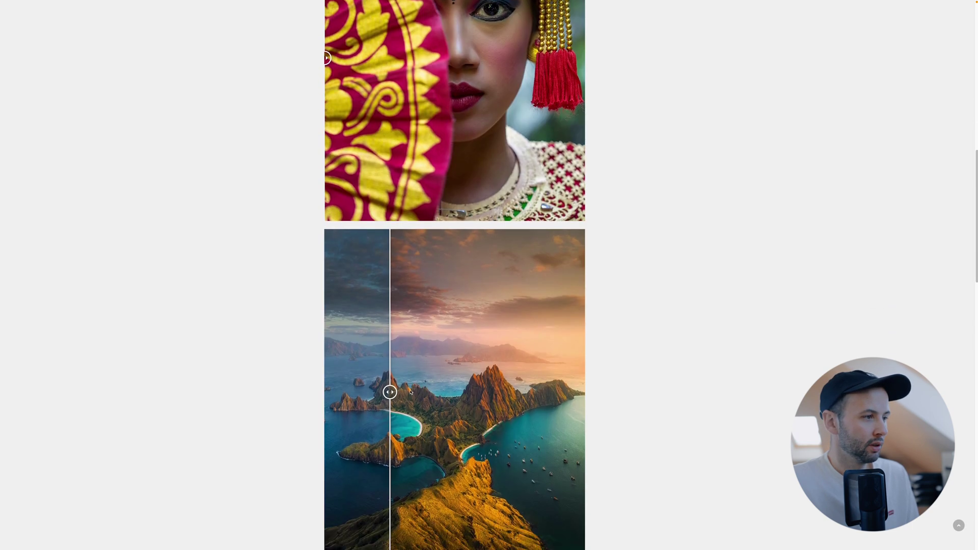
pyautogui.moveTo(393, 394)
pyautogui.mouseDown()
pyautogui.moveTo(507, 392)
pyautogui.moveTo(362, 393)
pyautogui.mouseUp()
pyautogui.scroll(-3, 367, 357)
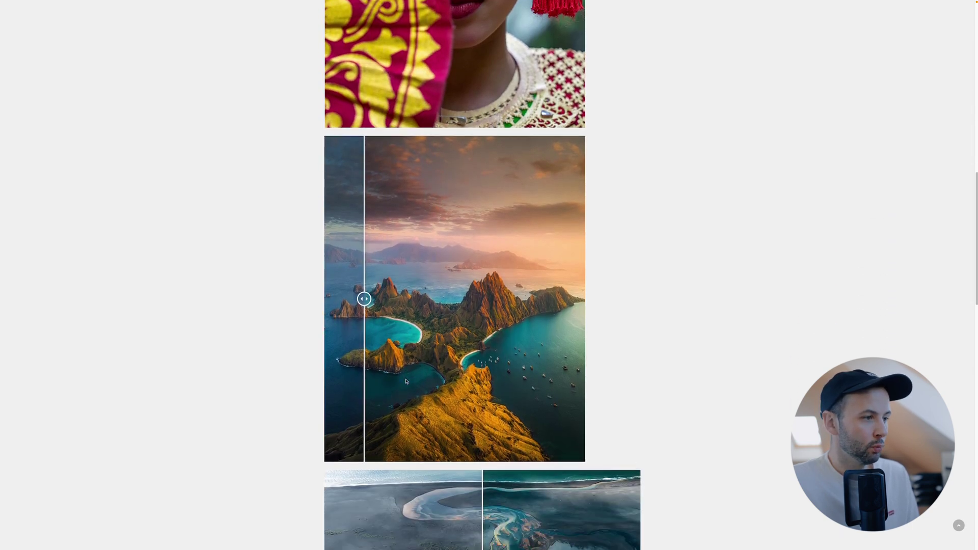
pyautogui.scroll(-4, 407, 381)
pyautogui.moveTo(480, 348)
pyautogui.mouseDown()
pyautogui.moveTo(415, 348)
pyautogui.moveTo(434, 348)
pyautogui.mouseUp()
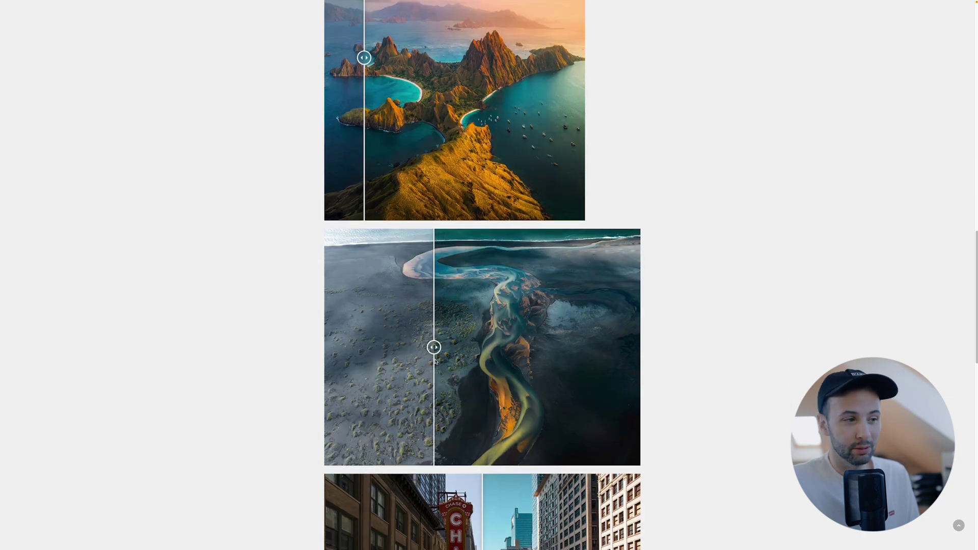
pyautogui.scroll(-5, 436, 361)
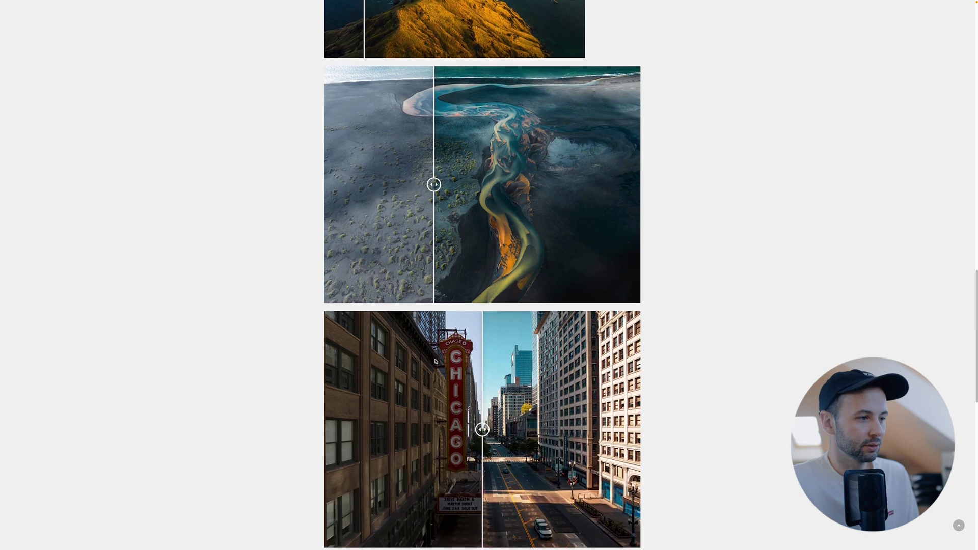
pyautogui.moveTo(482, 369)
pyautogui.mouseDown()
pyautogui.moveTo(375, 369)
pyautogui.moveTo(514, 369)
pyautogui.moveTo(382, 369)
pyautogui.mouseUp()
pyautogui.scroll(-4, 429, 384)
pyautogui.moveTo(483, 394)
pyautogui.mouseDown()
pyautogui.moveTo(581, 394)
pyautogui.moveTo(336, 394)
pyautogui.moveTo(372, 394)
pyautogui.mouseUp()
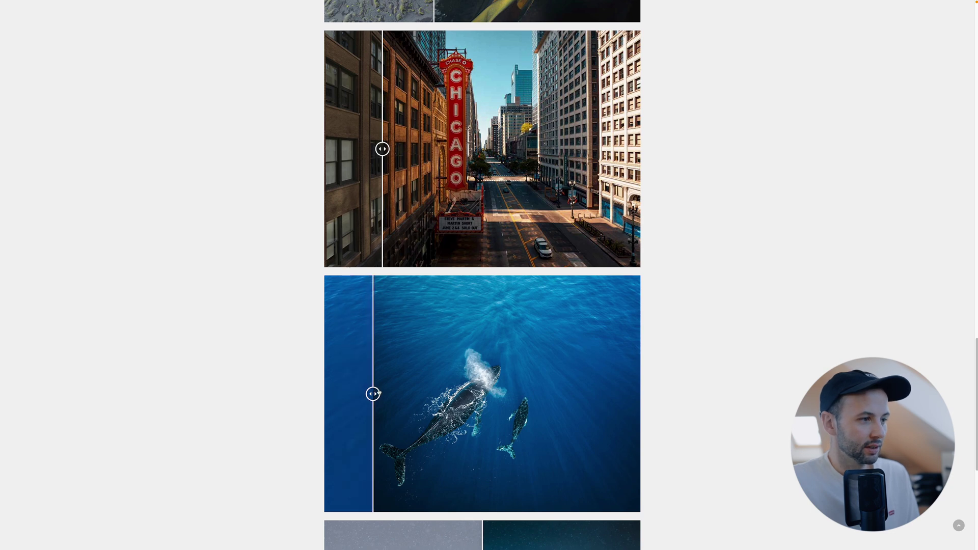
pyautogui.scroll(-5, 483, 407)
pyautogui.moveTo(486, 402)
pyautogui.mouseDown()
pyautogui.moveTo(380, 399)
pyautogui.moveTo(542, 399)
pyautogui.moveTo(500, 402)
pyautogui.mouseUp()
pyautogui.scroll(-2, 494, 409)
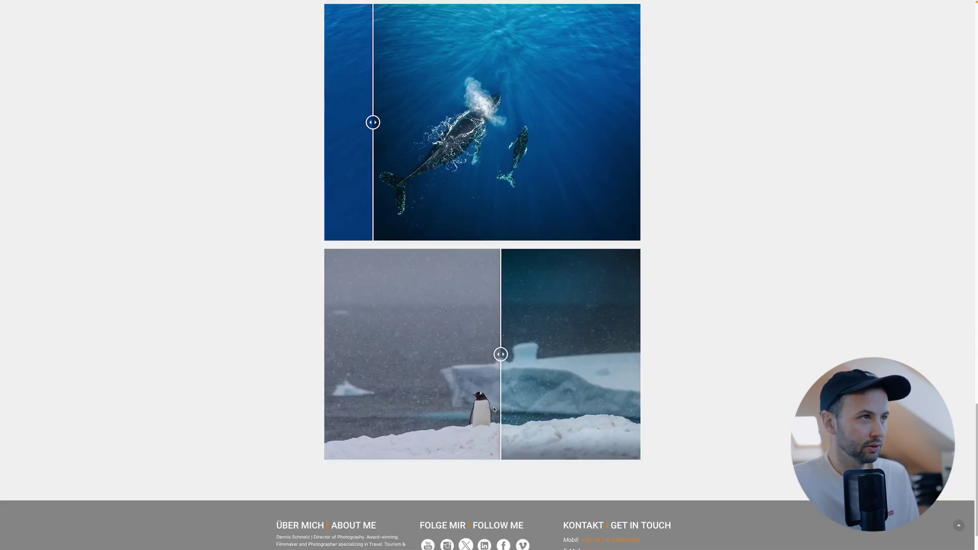
pyautogui.scroll(10, 494, 409)
pyautogui.scroll(10, 494, 410)
pyautogui.scroll(10, 496, 409)
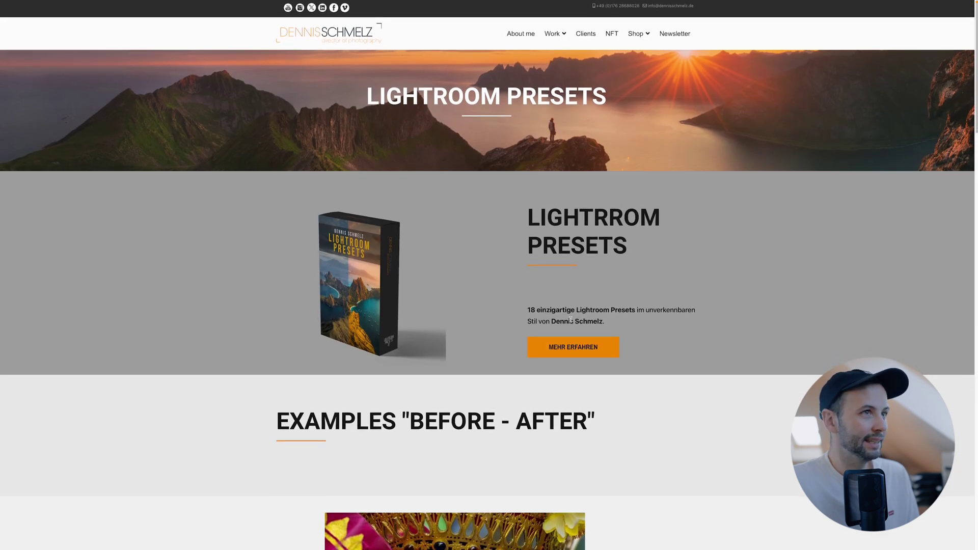
pyautogui.click(574, 347)
pyautogui.press('super+Tab')
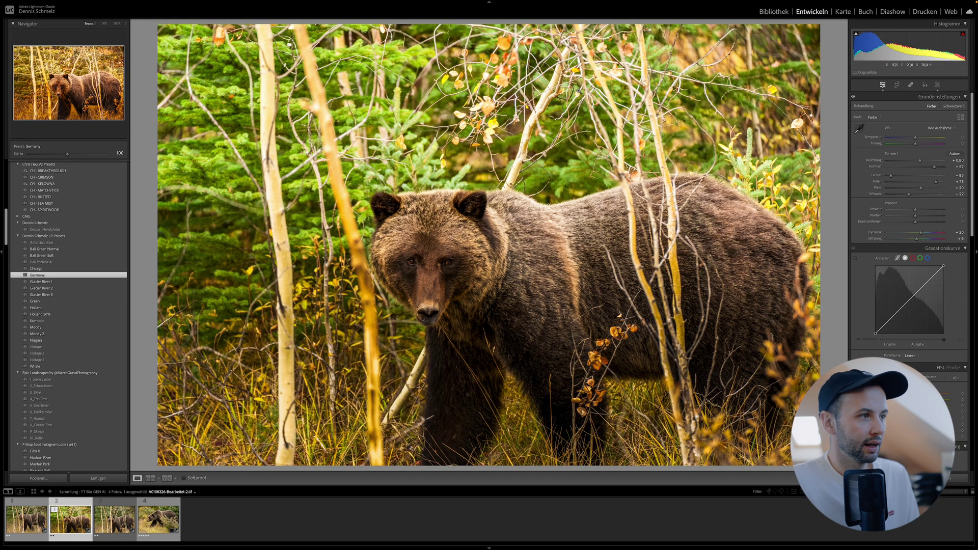
# Add a linear gradient mask across the photo's top and lower its Exposure to -1.76.
pyautogui.click(938, 84)
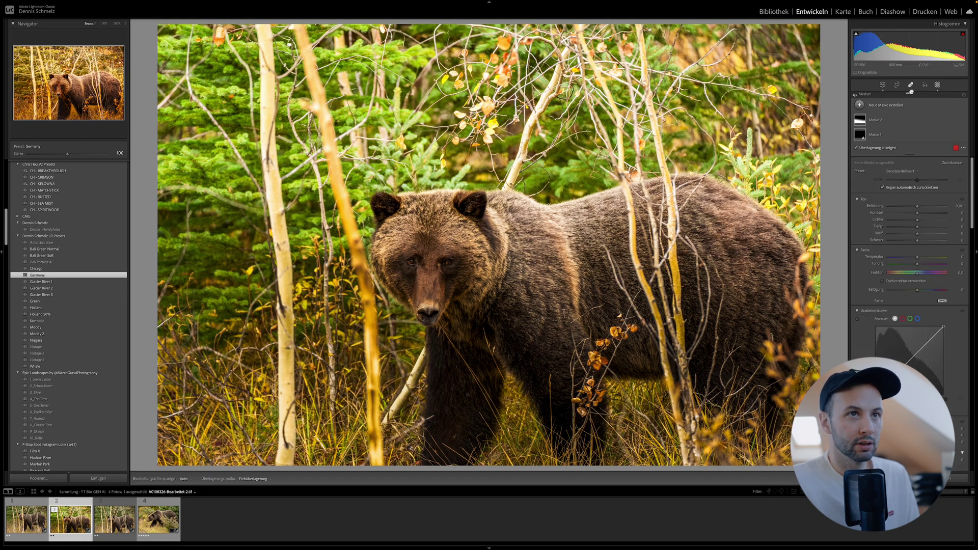
pyautogui.click(891, 107)
pyautogui.click(896, 173)
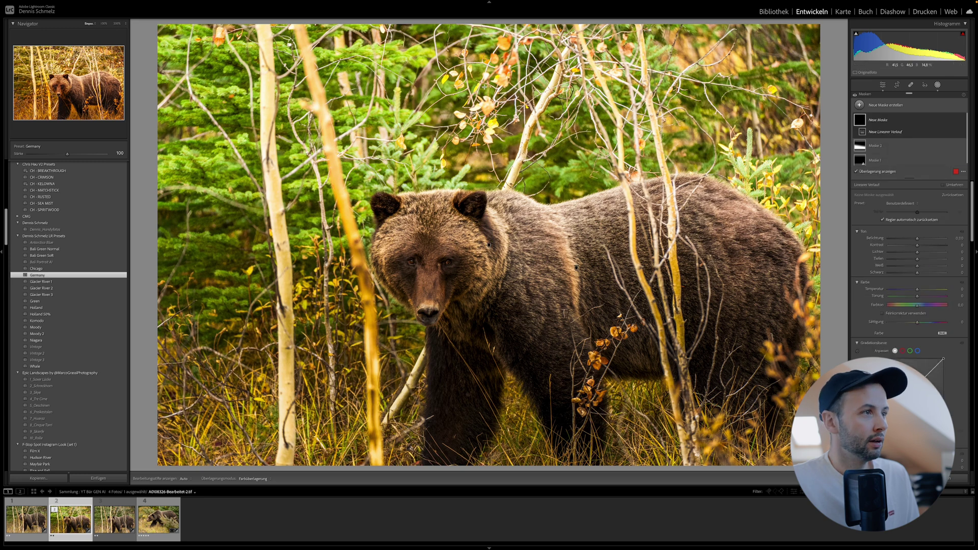
pyautogui.moveTo(484, 86); pyautogui.dragTo(495, 204)
pyautogui.moveTo(939, 243); pyautogui.dragTo(905, 238)
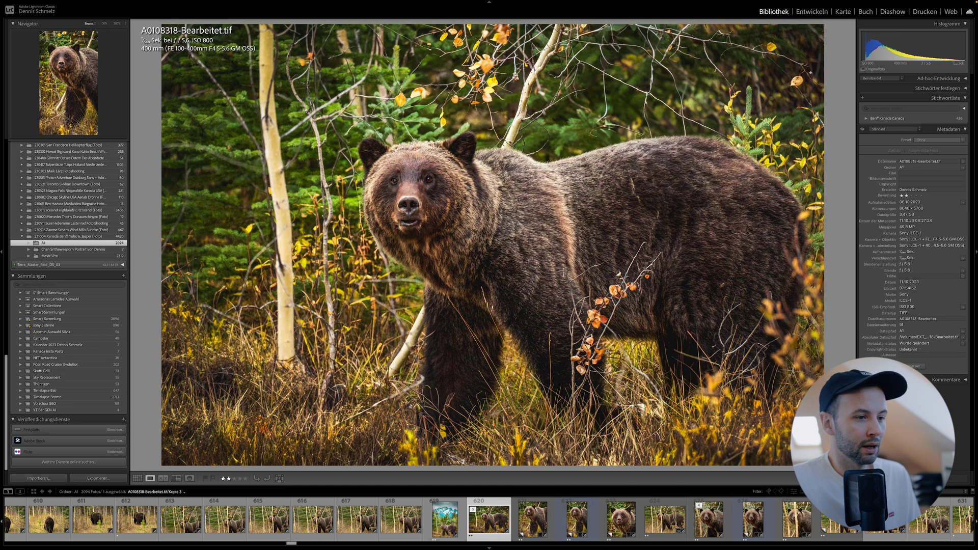
# Compare the original photo, the trunk-free TIFF and the mountain composite PSB.
pyautogui.click(657, 521)
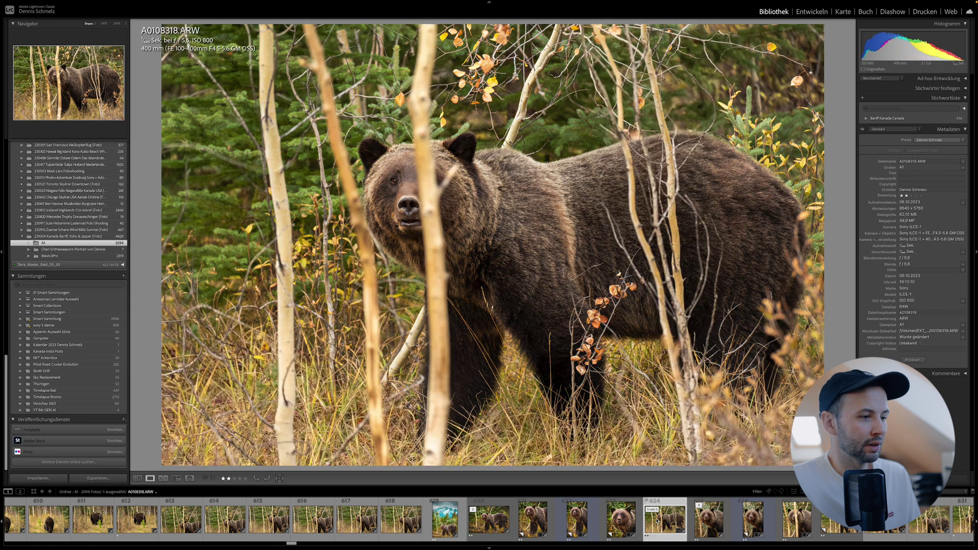
pyautogui.moveTo(489, 519)
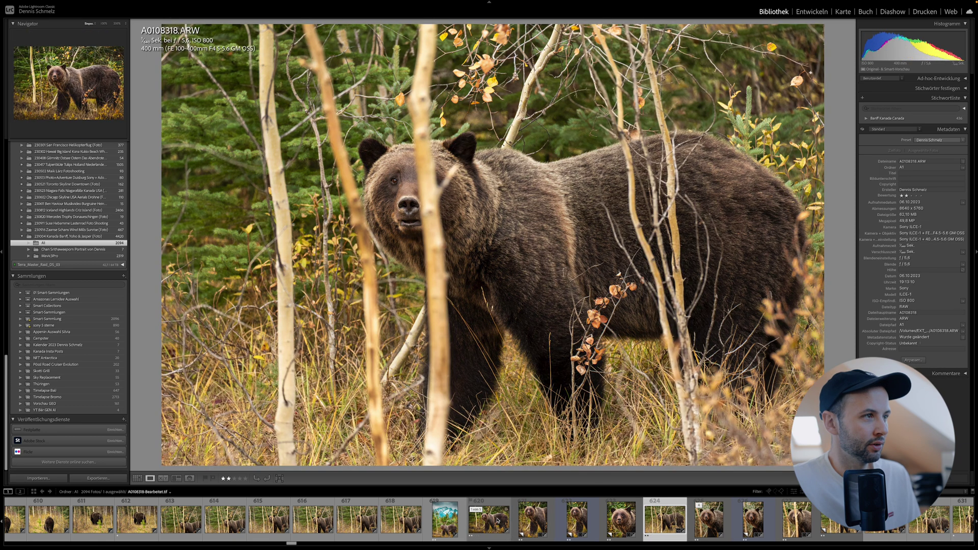
pyautogui.click(498, 521)
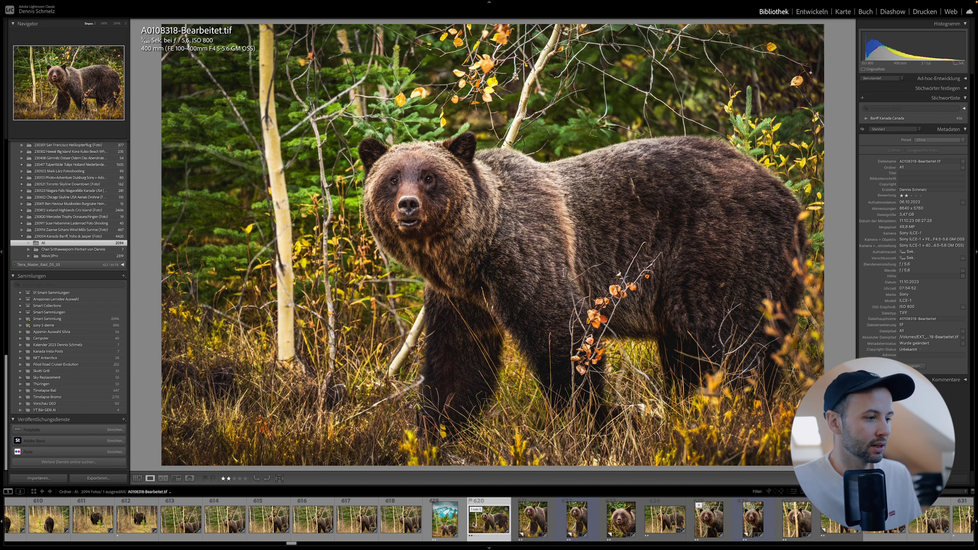
pyautogui.click(446, 523)
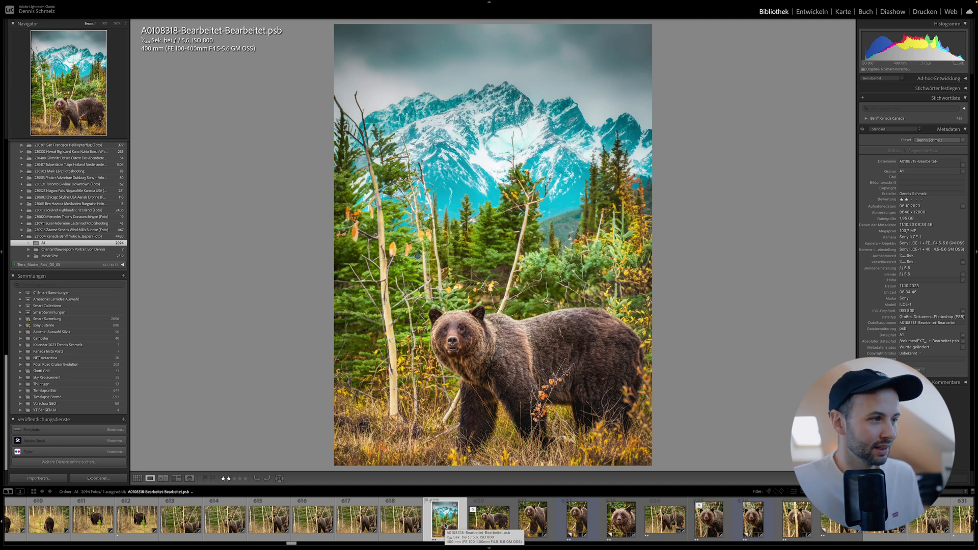
# Glance at the original photo, then return to the trunk-free A0108318-Bearbeitet.tif.
pyautogui.press('Right')
pyautogui.press('Right')
pyautogui.press('Right')
pyautogui.press('Right')
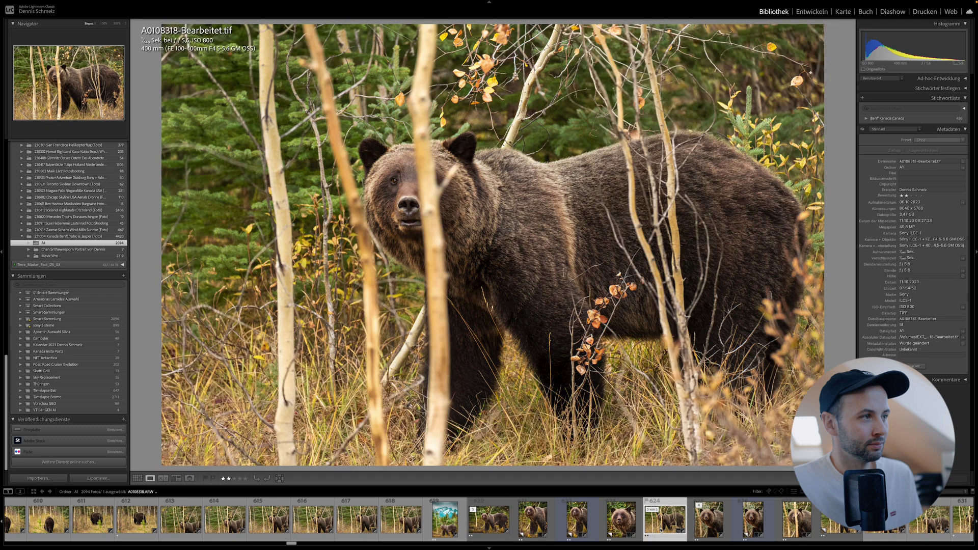
pyautogui.click(492, 522)
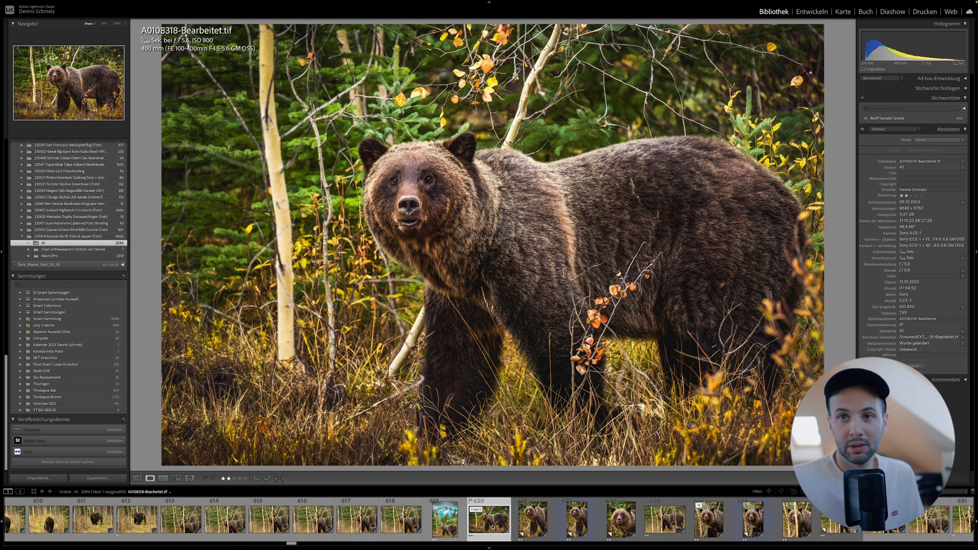